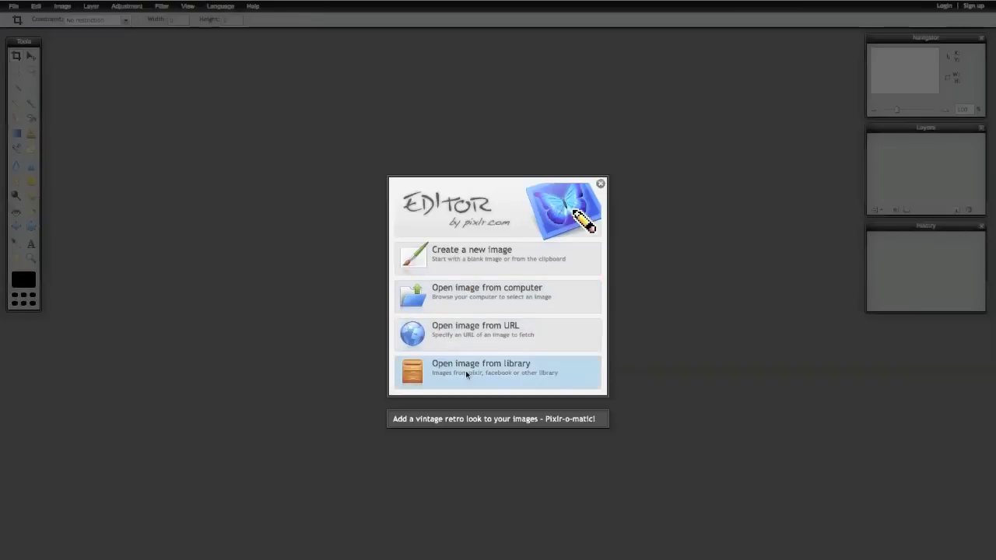
- Create a new blank white image using the 800 x 600 size preset
left_click(525, 267)
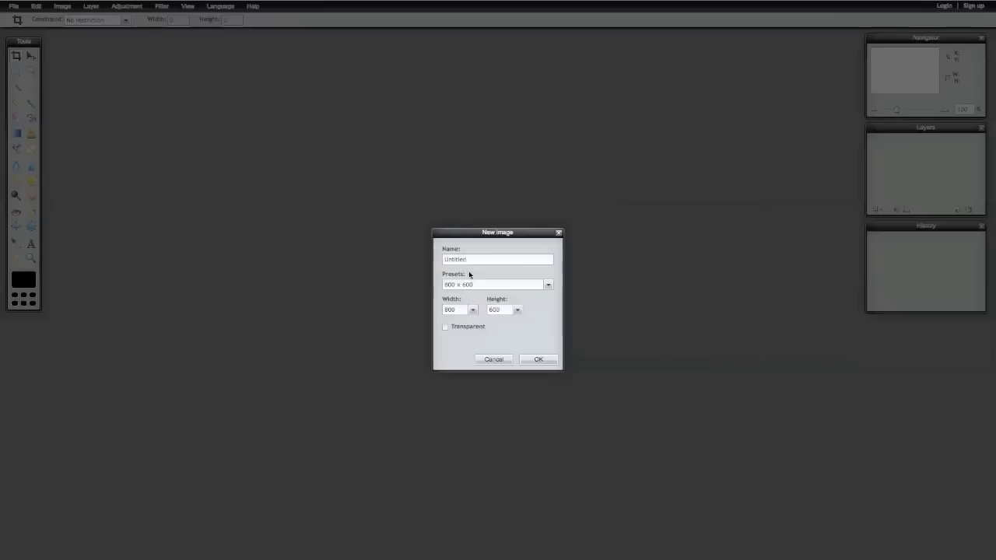
left_click(548, 284)
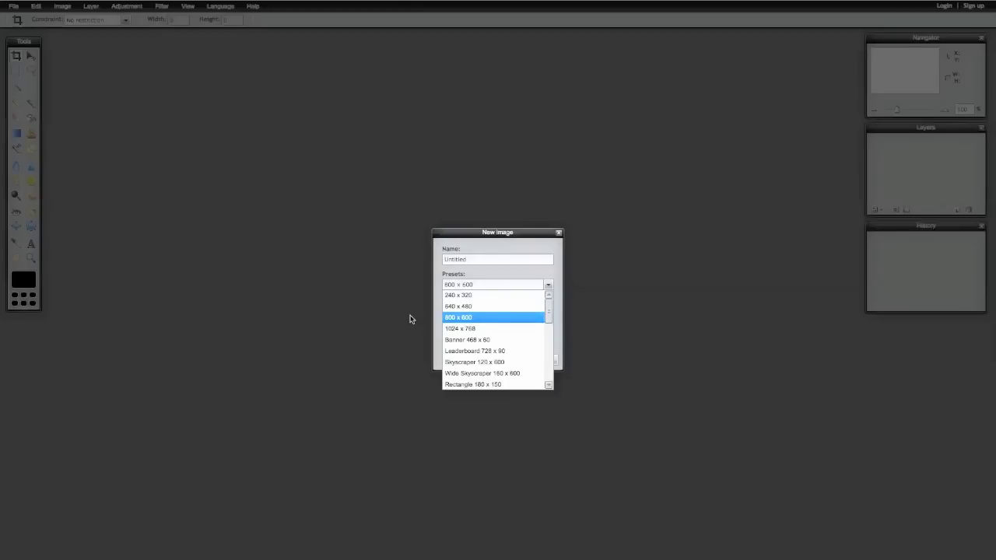
left_click(490, 319)
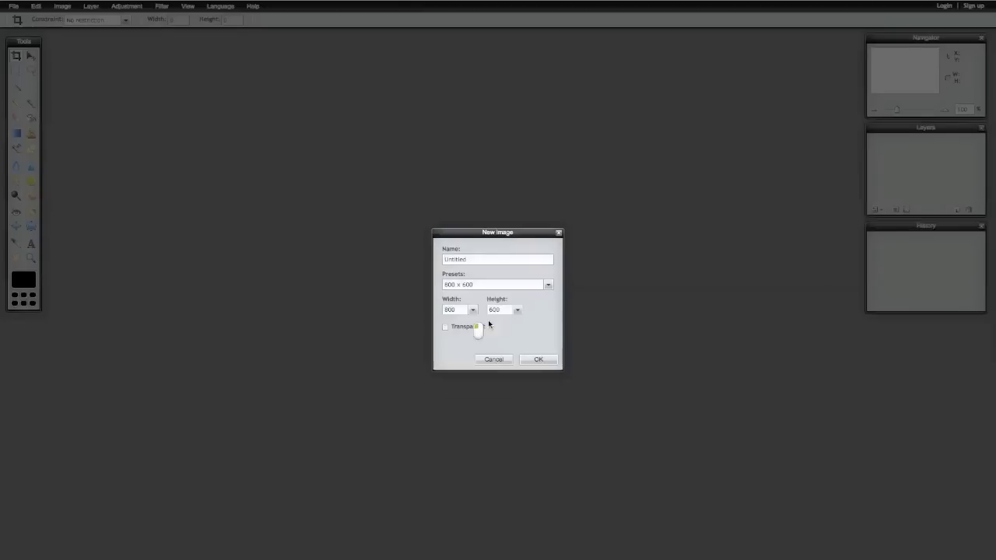
left_click(538, 358)
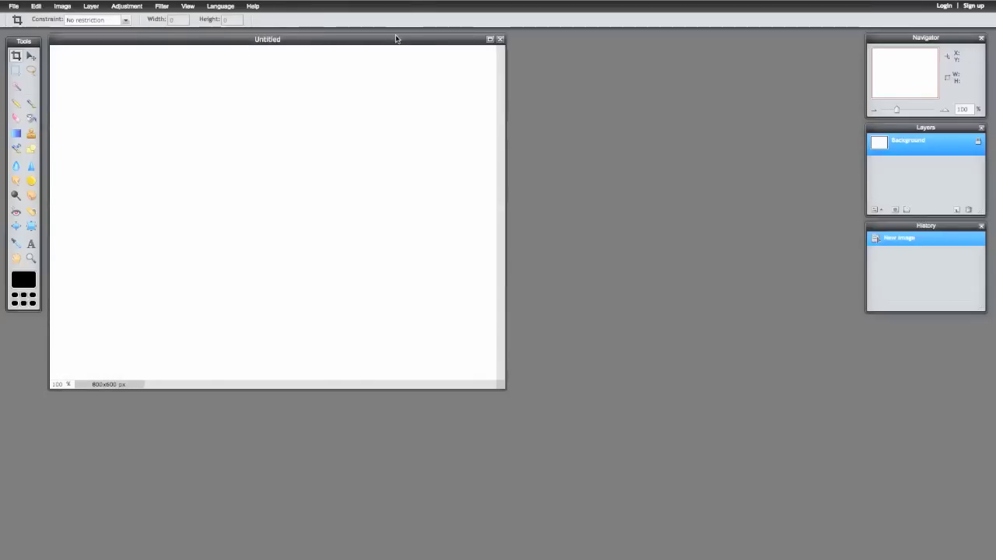
- Move and resize the Untitled image window until the full 800 x 600 canvas is visible
left_click_drag(399, 39, 513, 53)
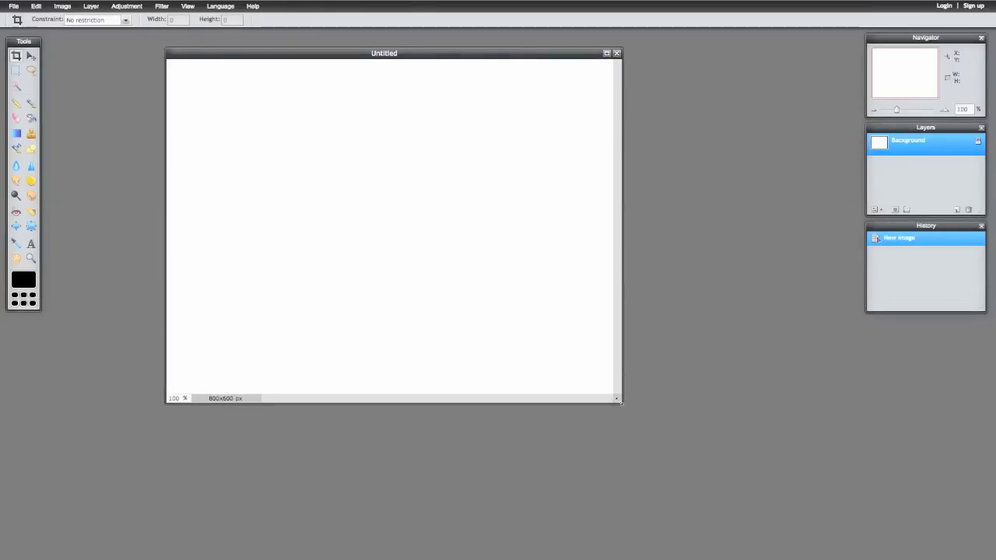
left_click_drag(620, 402, 806, 512)
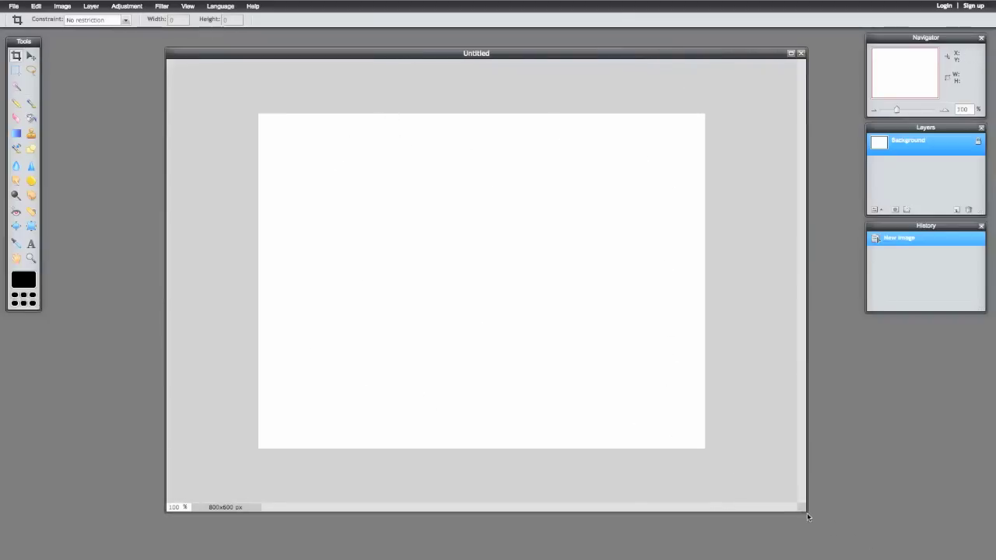
left_click_drag(802, 508, 514, 332)
left_click_drag(341, 331, 489, 323)
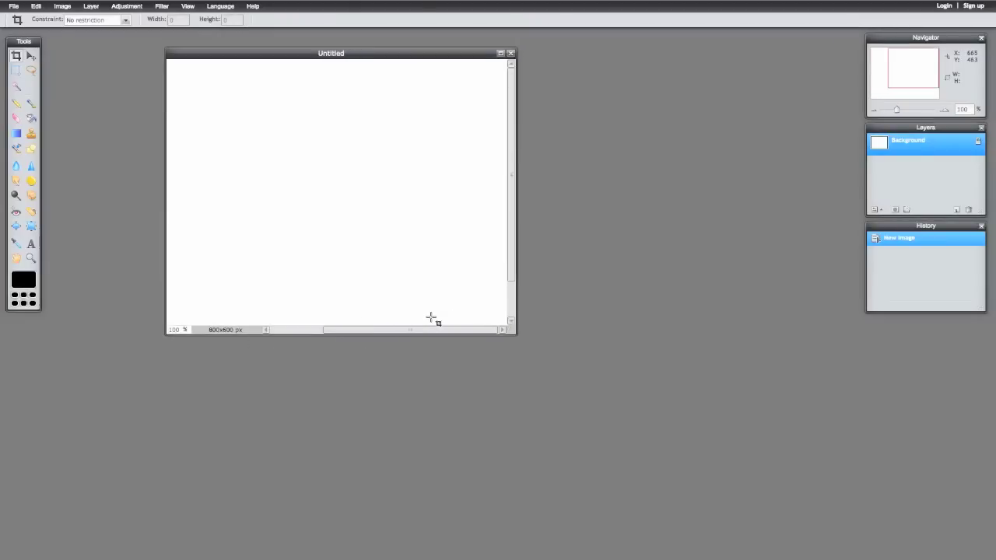
left_click_drag(387, 310, 621, 312)
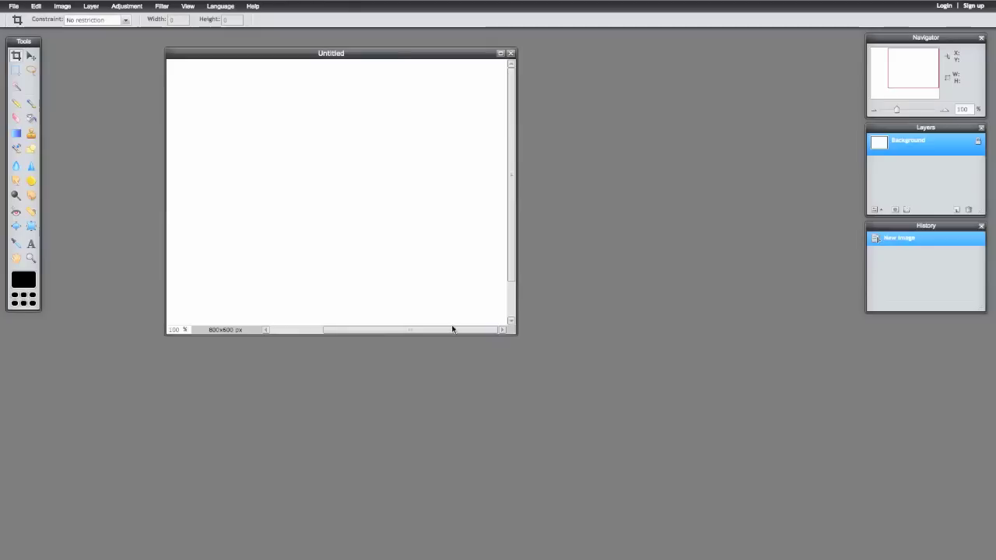
mouse_move(453, 329)
left_mouse_down()
mouse_move(365, 337)
mouse_move(460, 322)
mouse_move(378, 327)
mouse_move(463, 327)
mouse_move(367, 334)
mouse_move(454, 321)
left_mouse_up()
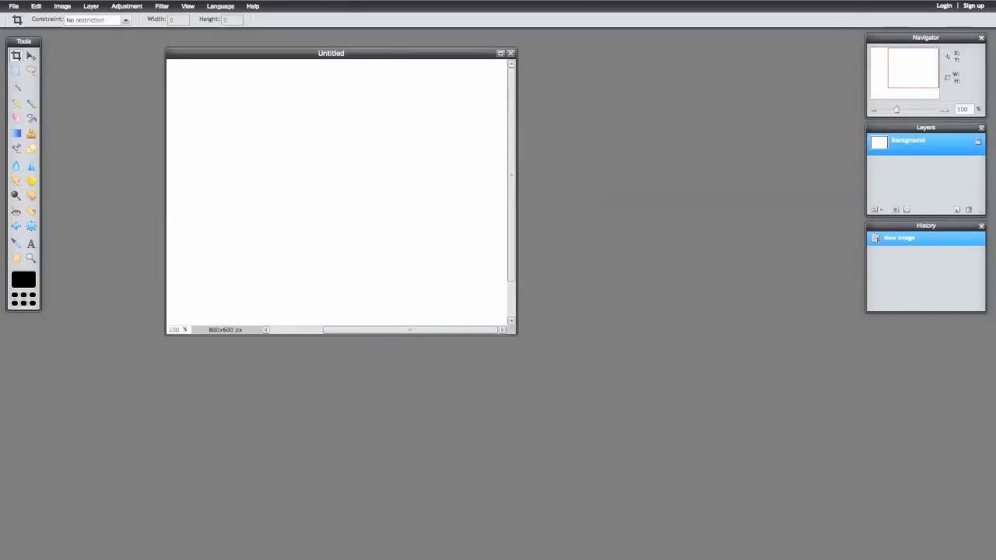
left_click_drag(514, 333, 651, 421)
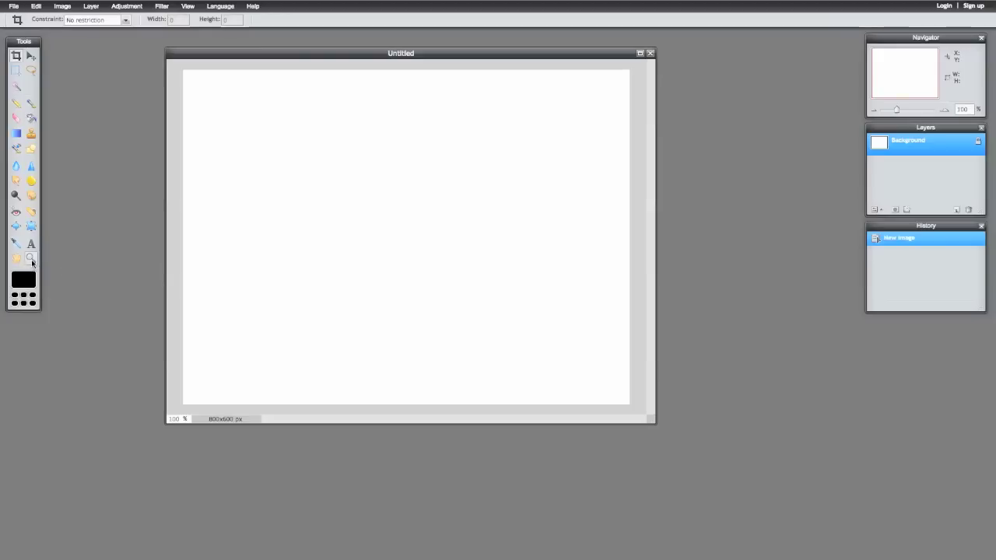
left_click(173, 420)
key("BackSpace")
type("2")
key("Return")
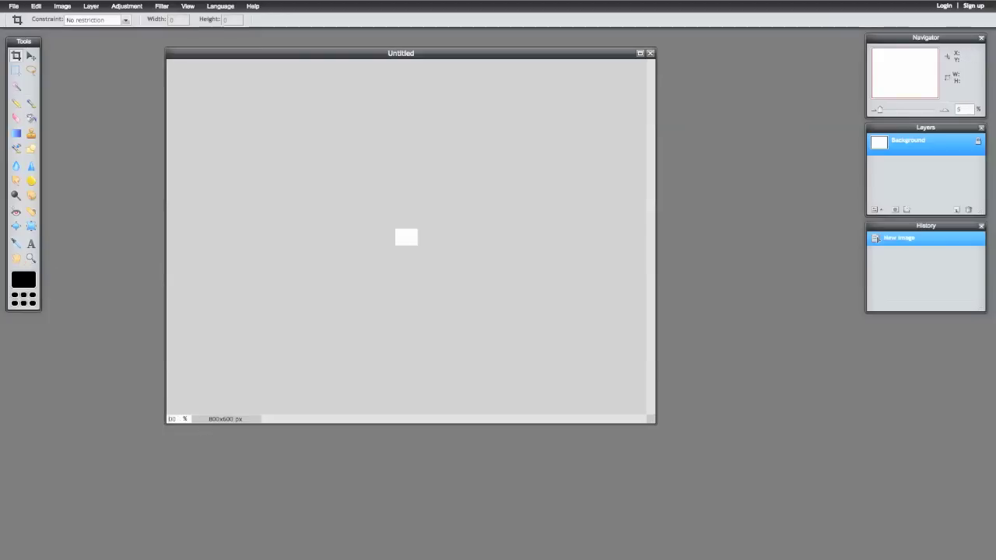
key("BackSpace")
type("1")
key("Return")
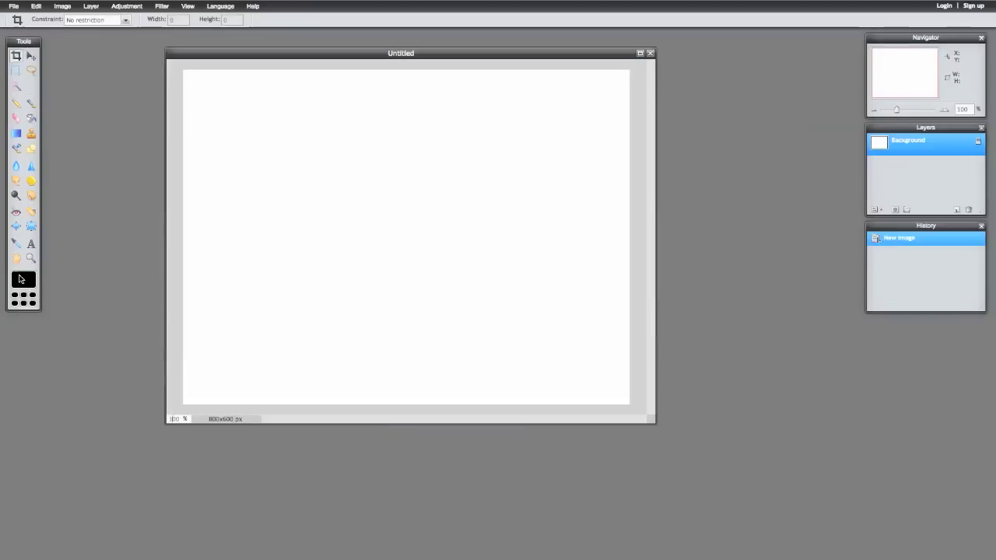
left_click(21, 279)
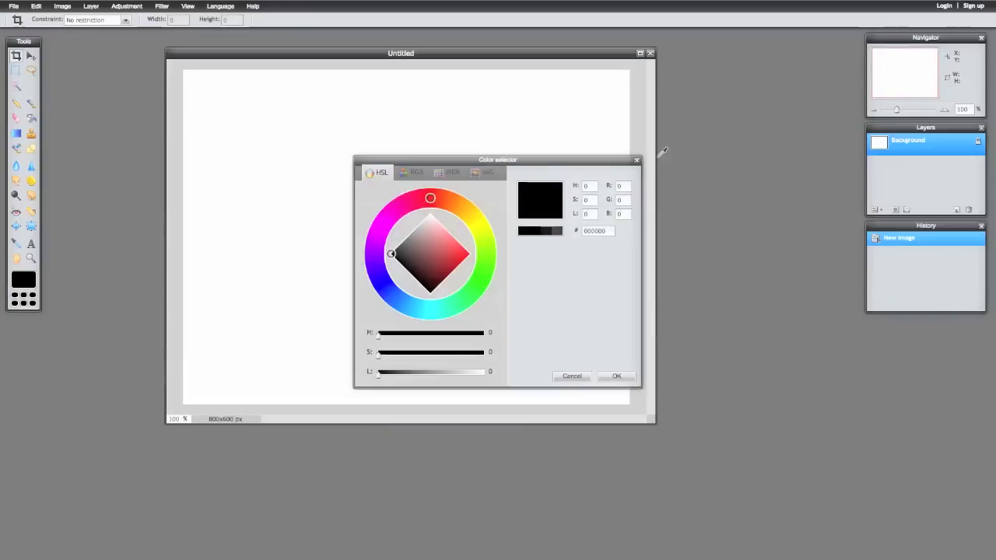
- Dismiss the colour selector unchanged and select the Sketchy pencil tool
left_click(637, 161)
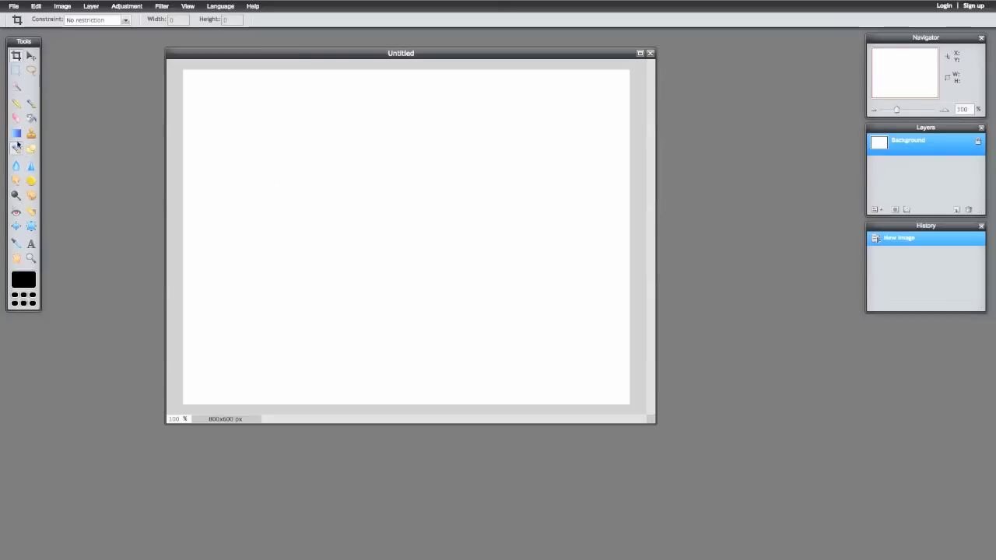
left_click(15, 102)
- Scribble with the sketchy pencil, then add a new layer and brush a thick black stroke on it
mouse_move(355, 165)
left_mouse_down()
mouse_move(375, 228)
mouse_move(386, 207)
mouse_move(441, 245)
mouse_move(379, 231)
mouse_move(438, 259)
mouse_move(272, 319)
mouse_move(344, 272)
mouse_move(295, 224)
mouse_move(316, 348)
mouse_move(354, 311)
mouse_move(447, 291)
mouse_move(201, 246)
mouse_move(354, 217)
mouse_move(445, 291)
mouse_move(358, 322)
mouse_move(490, 282)
mouse_move(365, 255)
mouse_move(402, 142)
left_mouse_up()
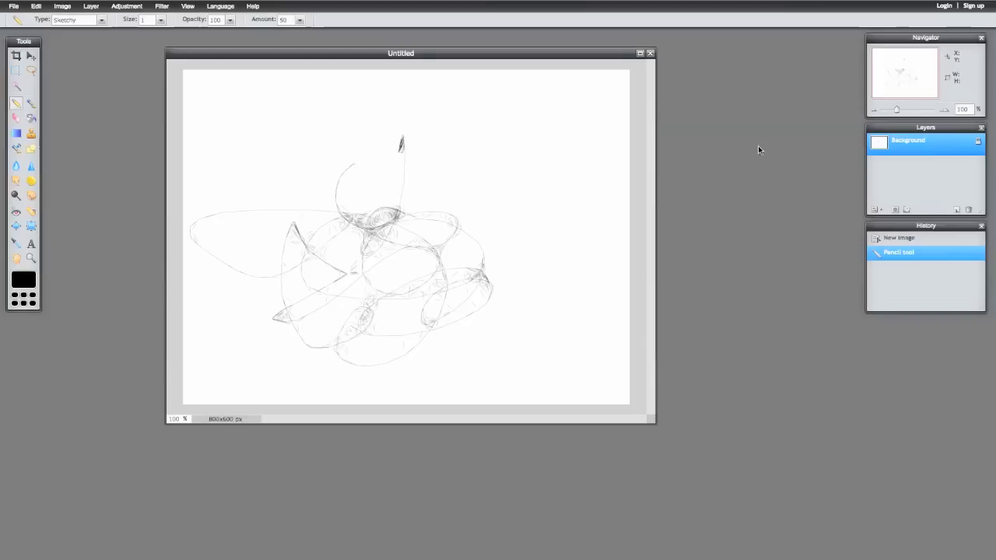
left_click(91, 5)
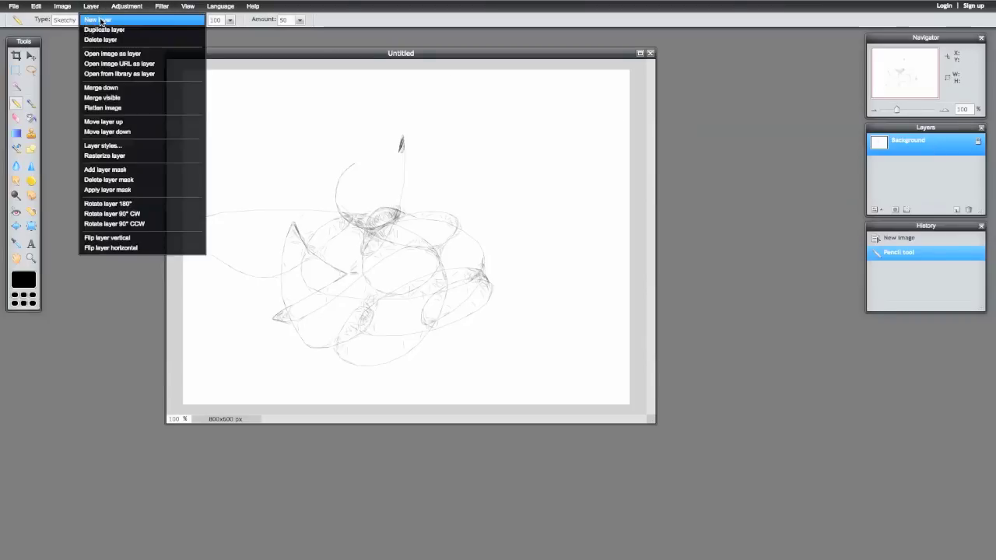
left_click(98, 19)
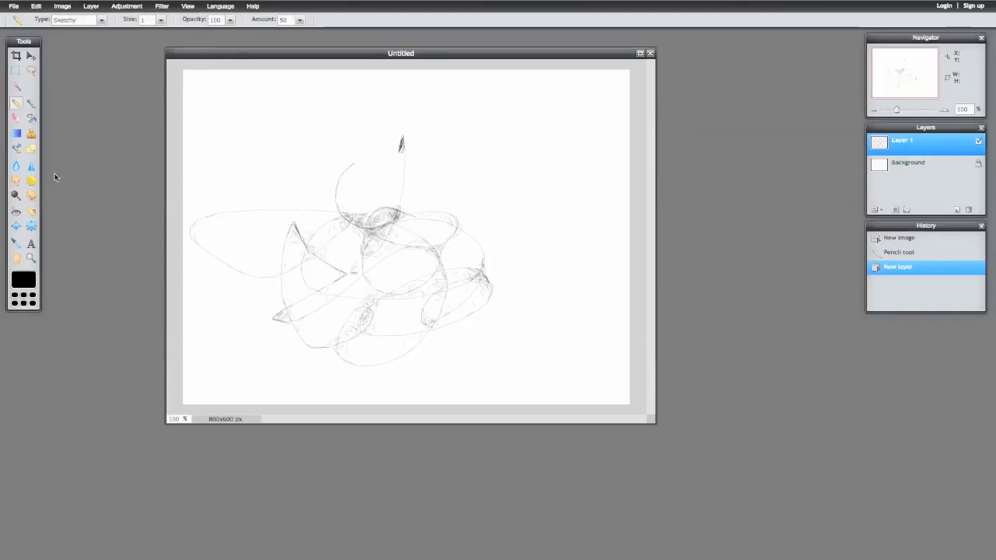
left_click(31, 102)
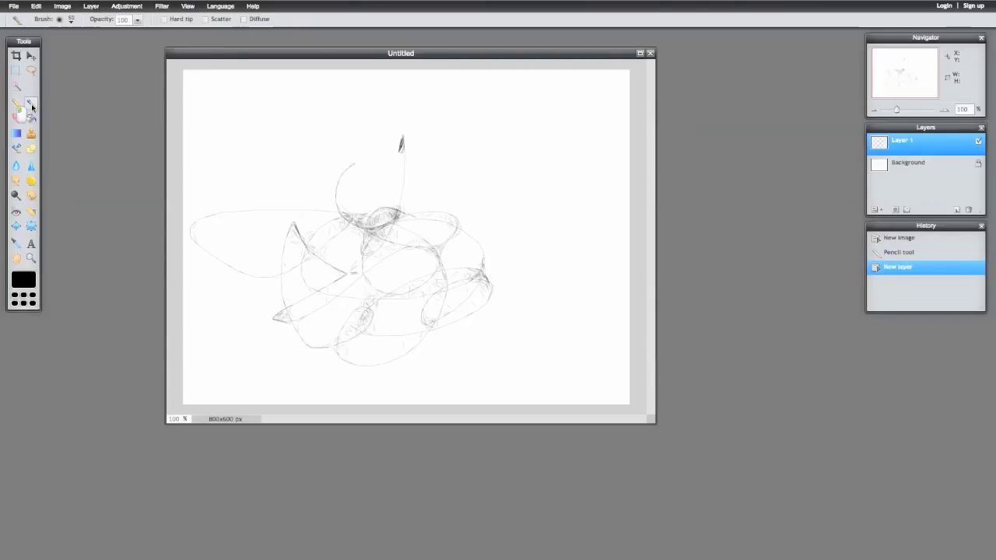
mouse_move(356, 178)
left_mouse_down()
mouse_move(452, 199)
mouse_move(476, 253)
mouse_move(367, 266)
mouse_move(443, 309)
mouse_move(516, 222)
mouse_move(418, 158)
left_mouse_up()
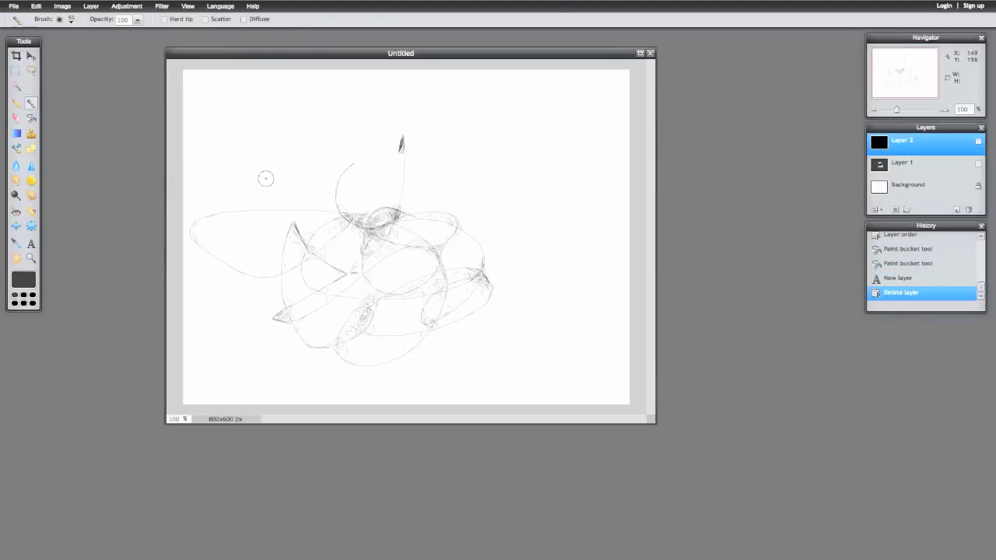
- Add a text box on the canvas reading 'Stock Text WOW!' and select the text
left_click(32, 245)
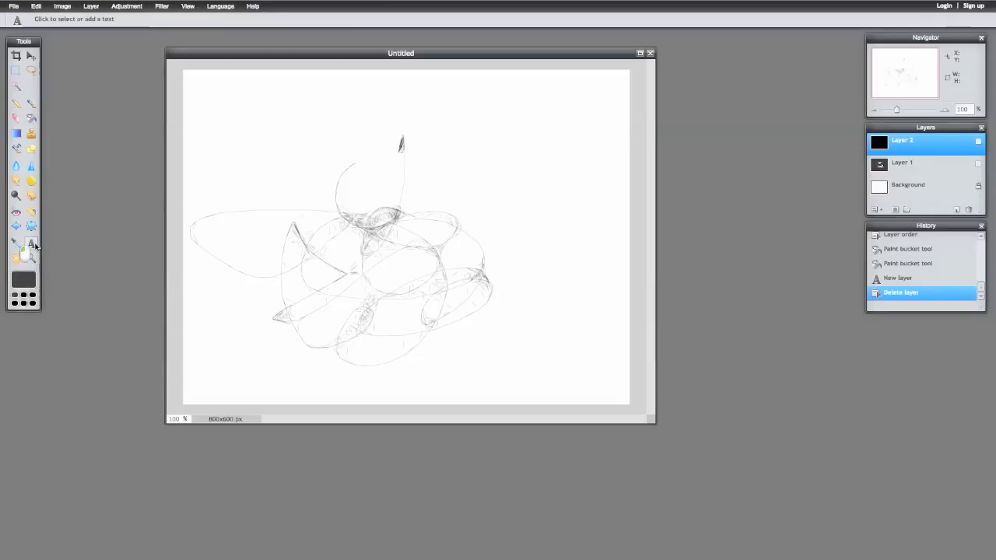
left_click(287, 163)
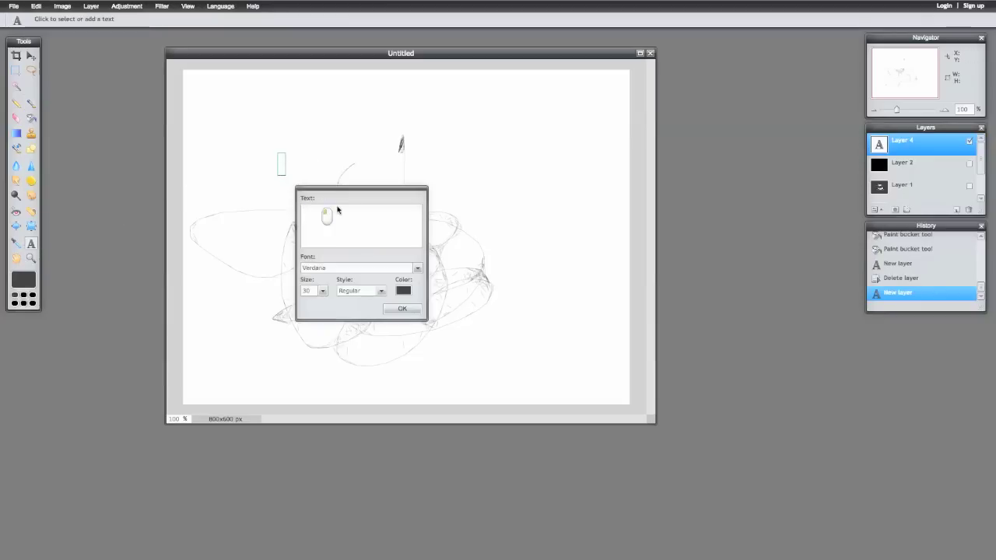
type("Stock Tec")
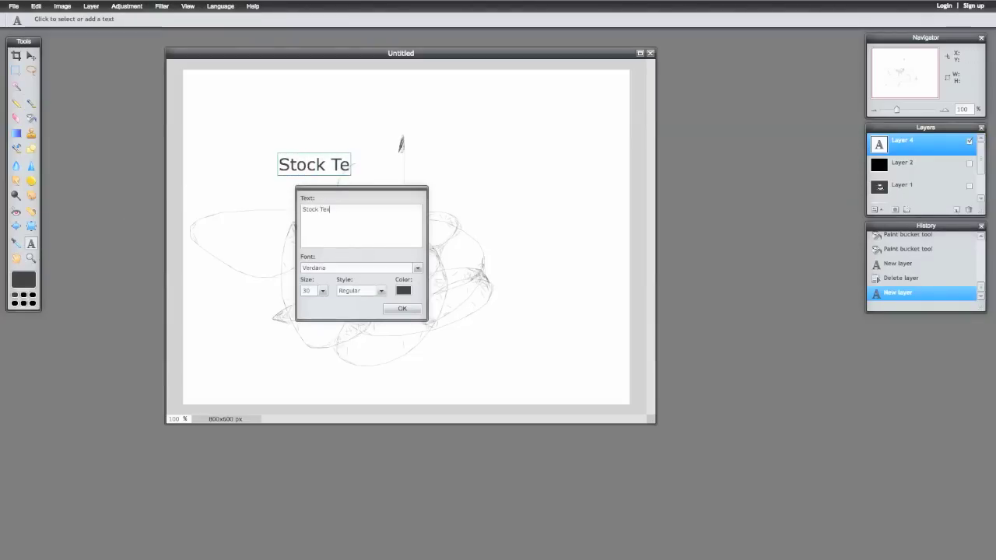
type("t WOW!")
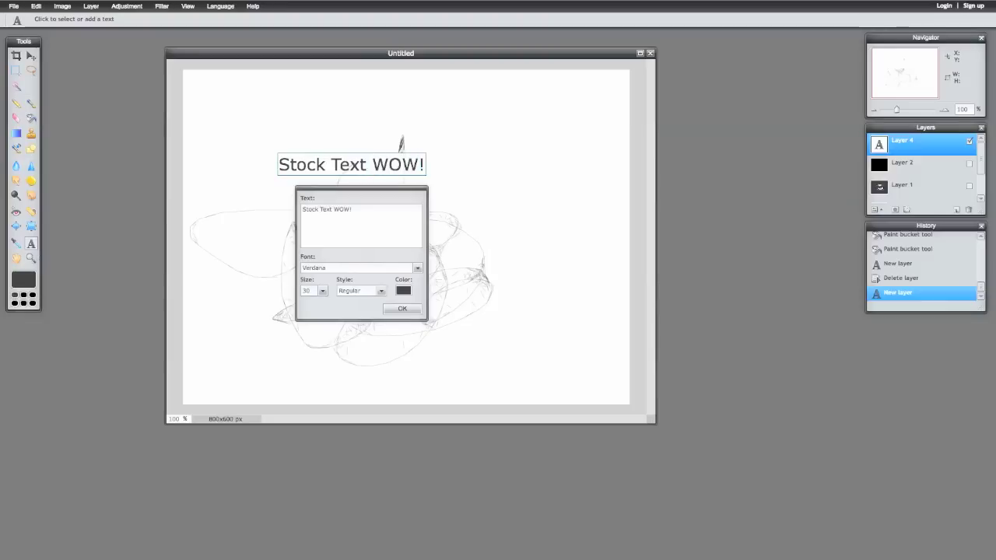
left_click_drag(383, 220, 239, 183)
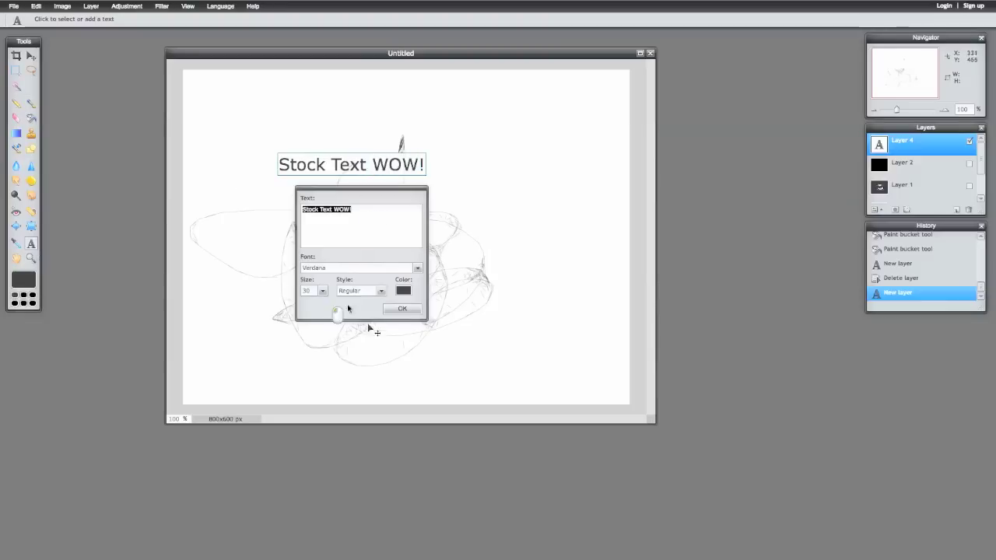
- Set the text to size 56 and Bold, and pick a pink-red hue
left_click(323, 291)
left_click_drag(314, 301, 293, 304)
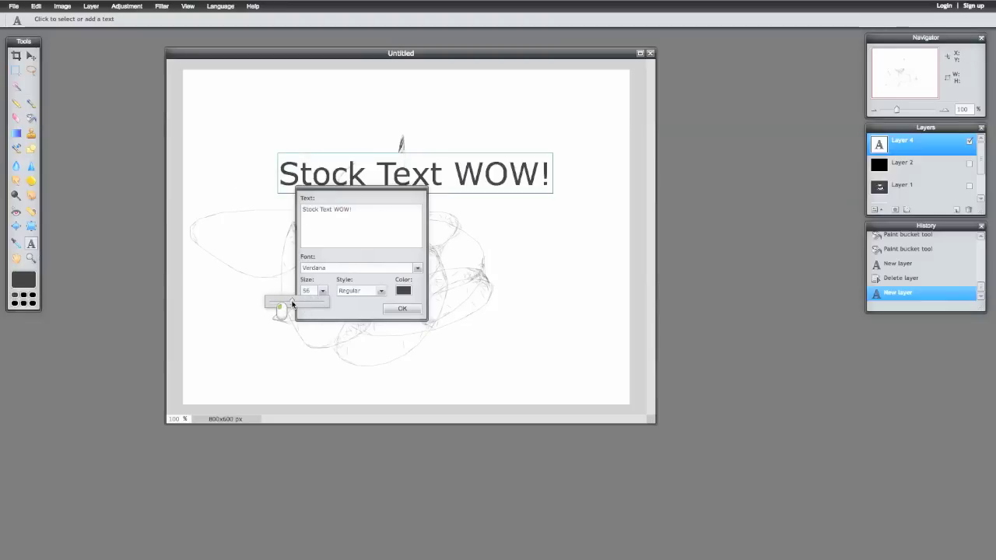
left_click(380, 291)
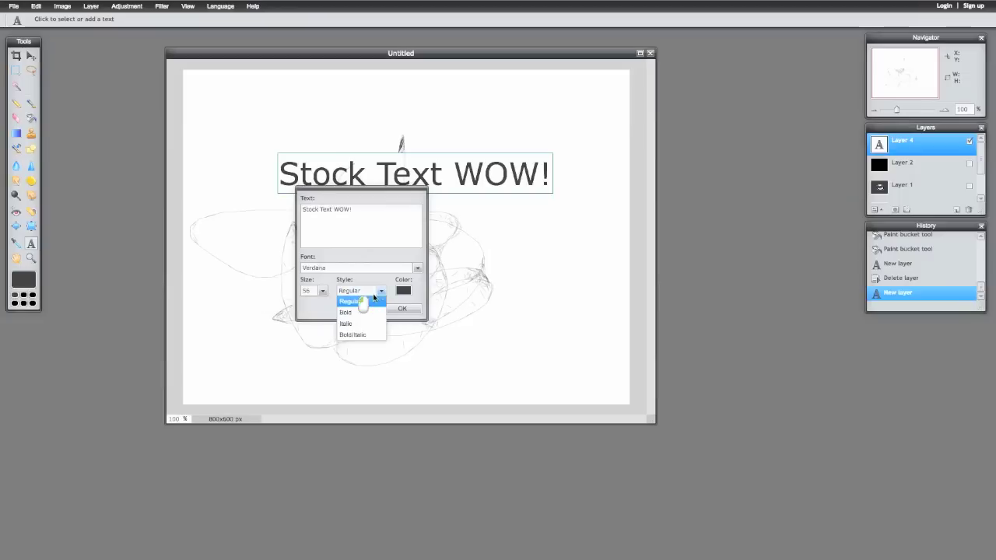
left_click(362, 313)
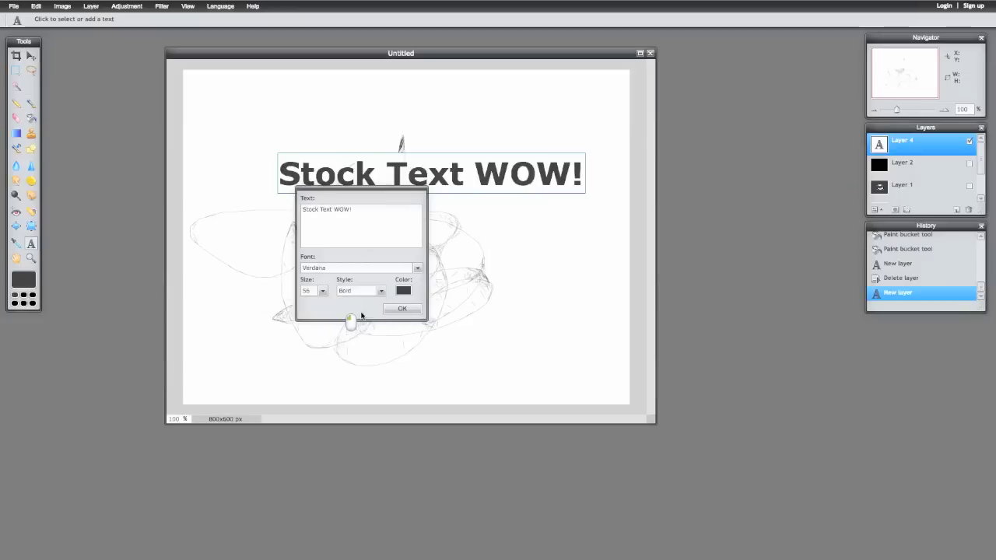
left_click(403, 290)
left_click(404, 205)
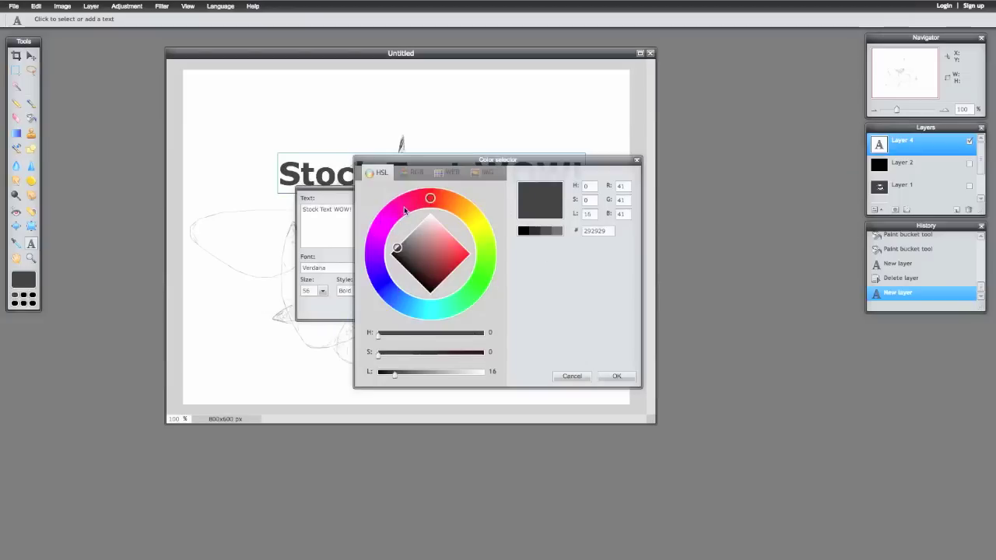
- Nudge the text hue slightly, then reopen the text colour chooser
left_click(402, 205)
left_click(616, 377)
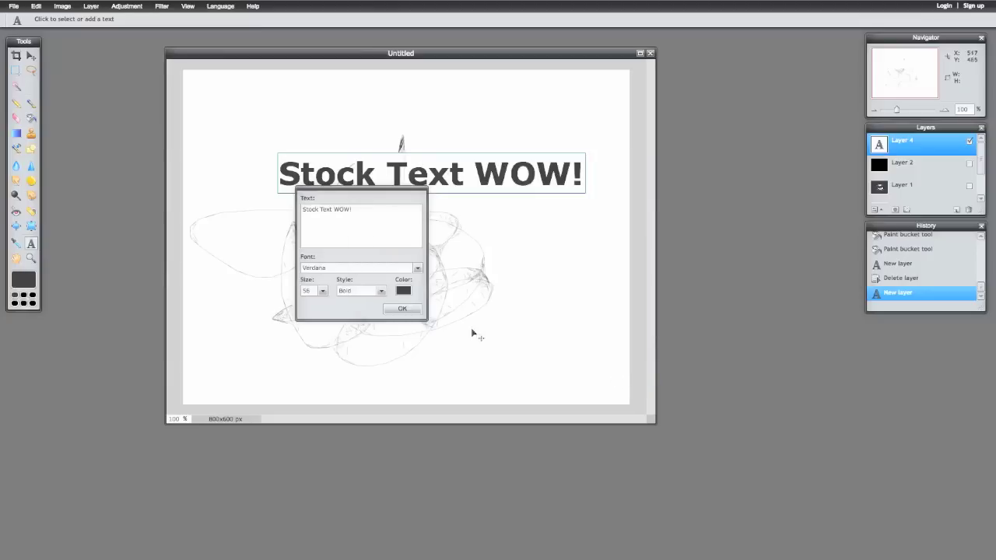
left_click(402, 290)
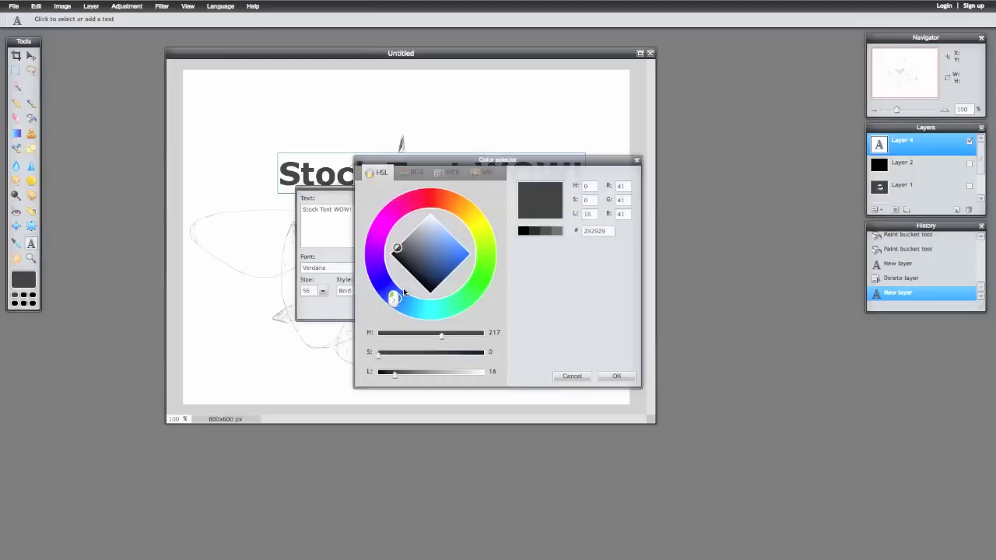
- Tune the text colour to vivid pink-red #ff053f and commit the text
left_click(397, 210)
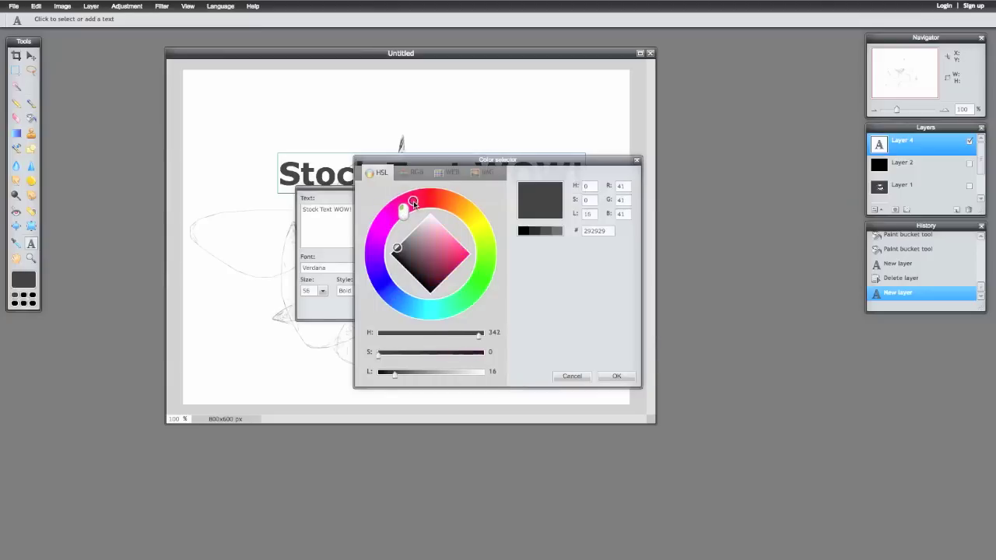
left_click_drag(398, 210, 406, 203)
mouse_move(415, 238)
left_mouse_down()
mouse_move(454, 263)
mouse_move(435, 235)
mouse_move(445, 231)
left_mouse_up()
left_click_drag(405, 196, 417, 201)
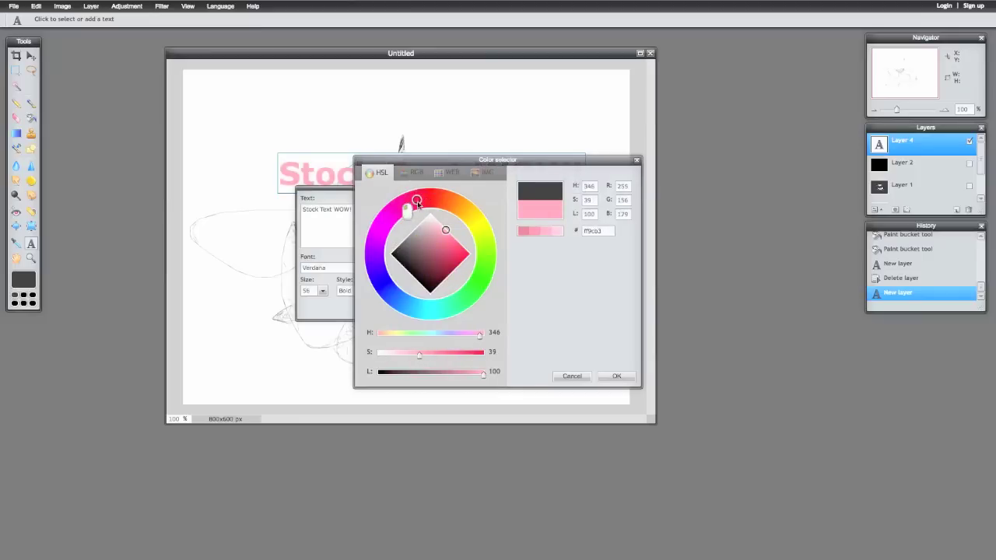
left_click_drag(445, 231, 470, 252)
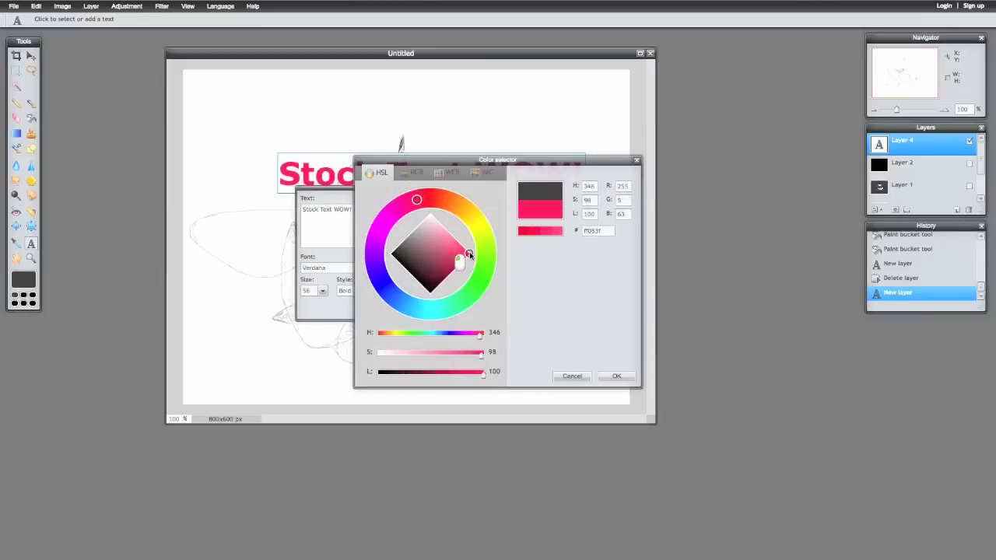
left_click(616, 376)
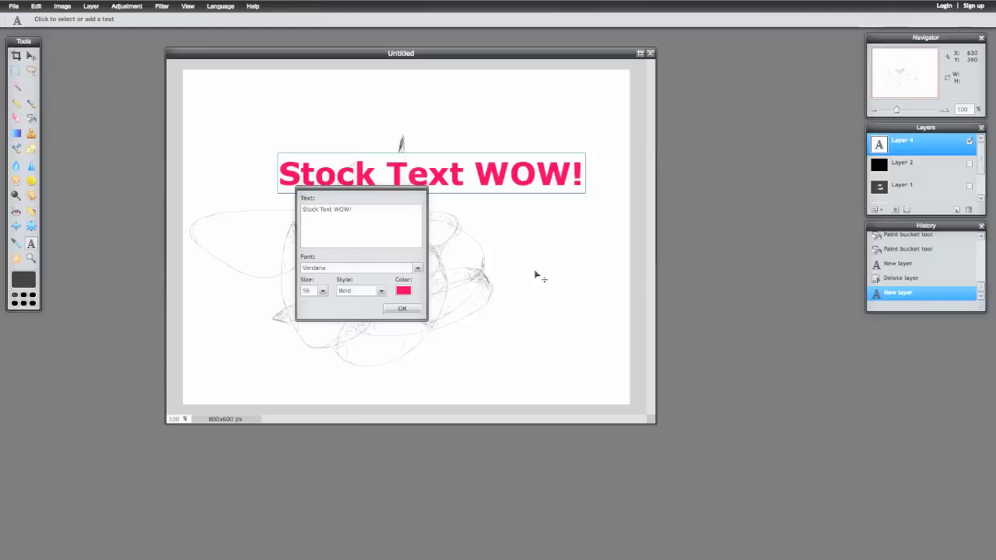
left_click(403, 310)
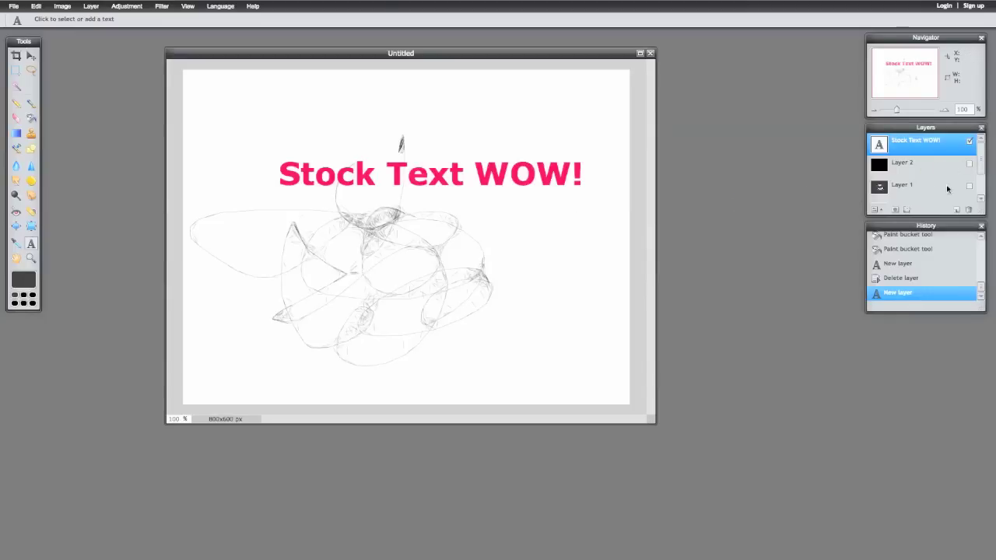
- Make black Layer 2 visible and keep the Stock Text WOW! layer stacked above it
scroll(947, 184, "down", 1)
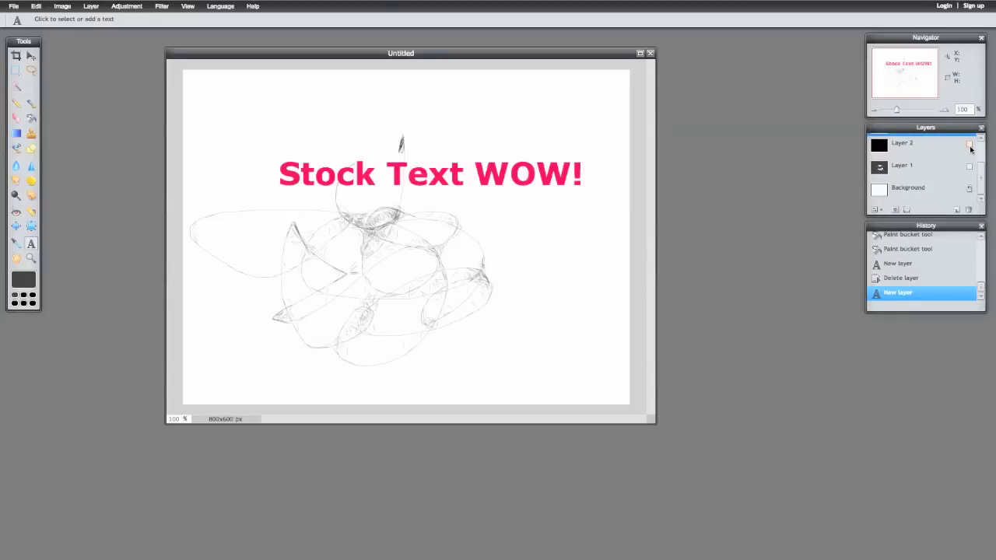
scroll(937, 165, "up", 1)
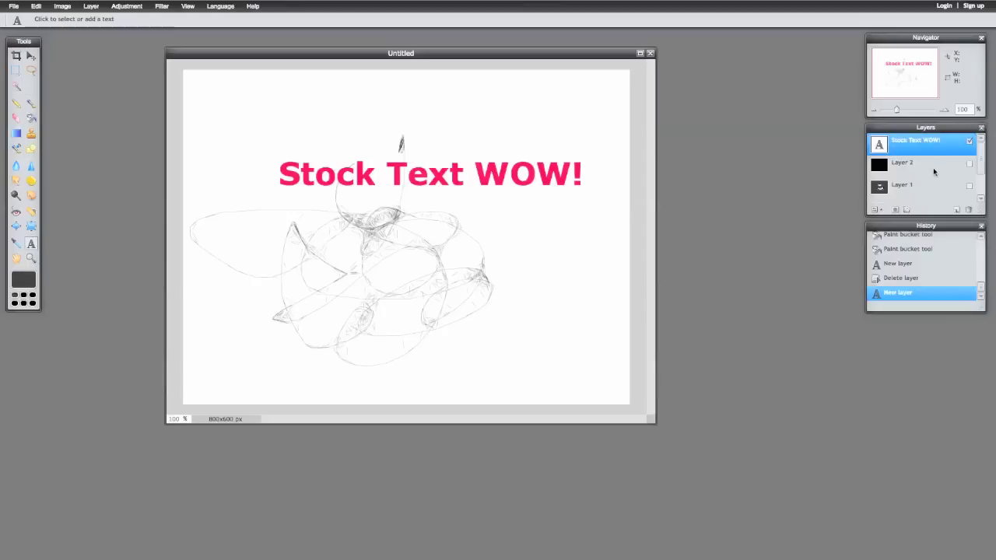
left_click_drag(934, 166, 918, 137)
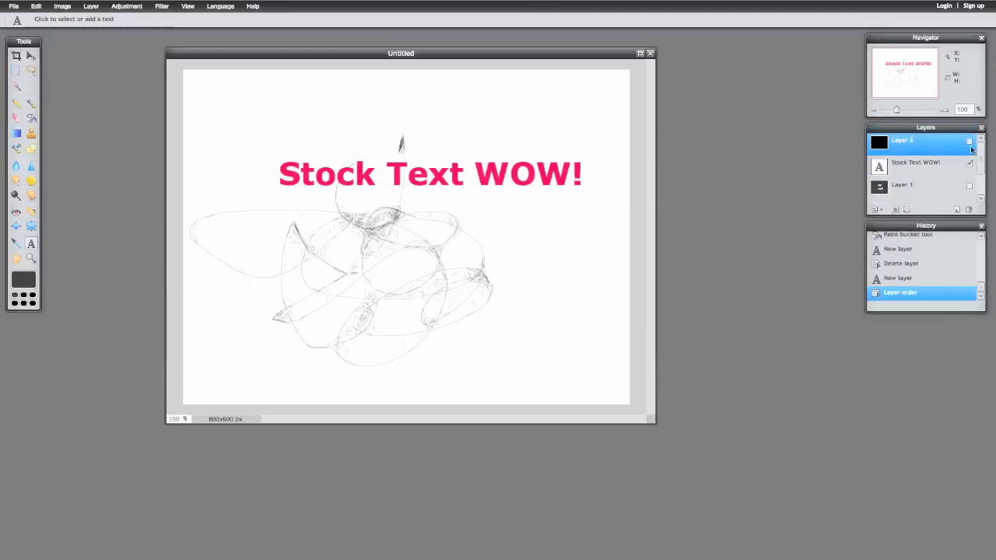
left_click(969, 142)
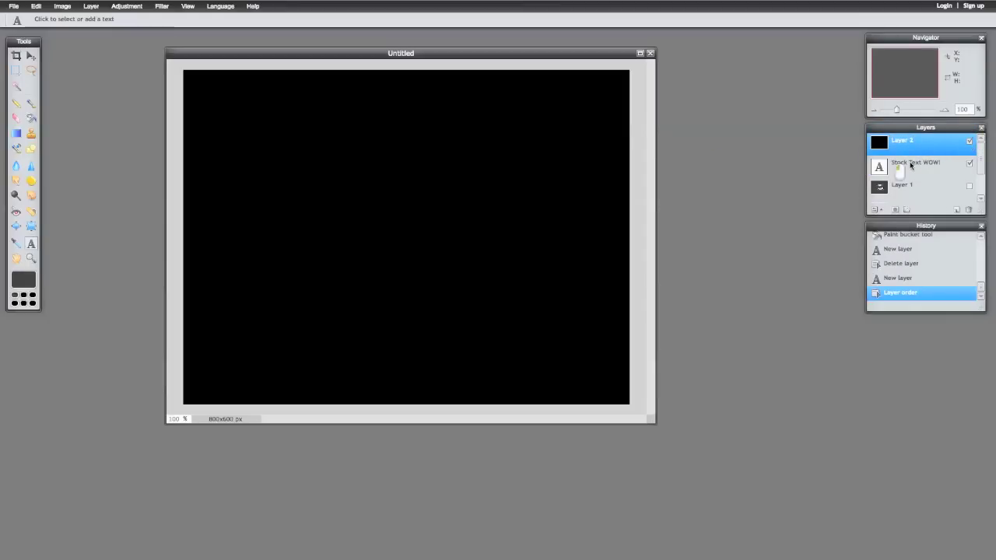
left_click_drag(912, 164, 904, 140)
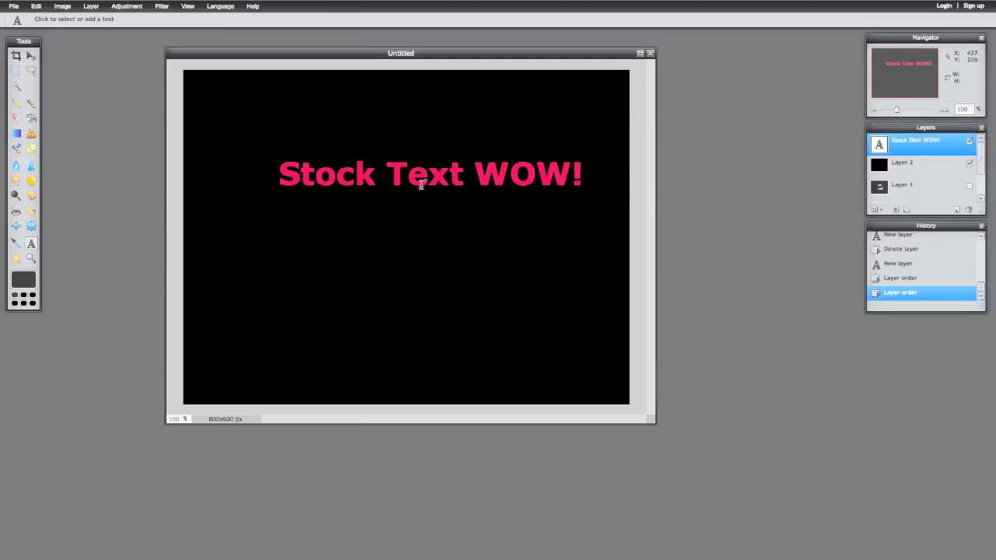
- Move the pink text lower and left, and make Layer 1 visible
left_click(31, 56)
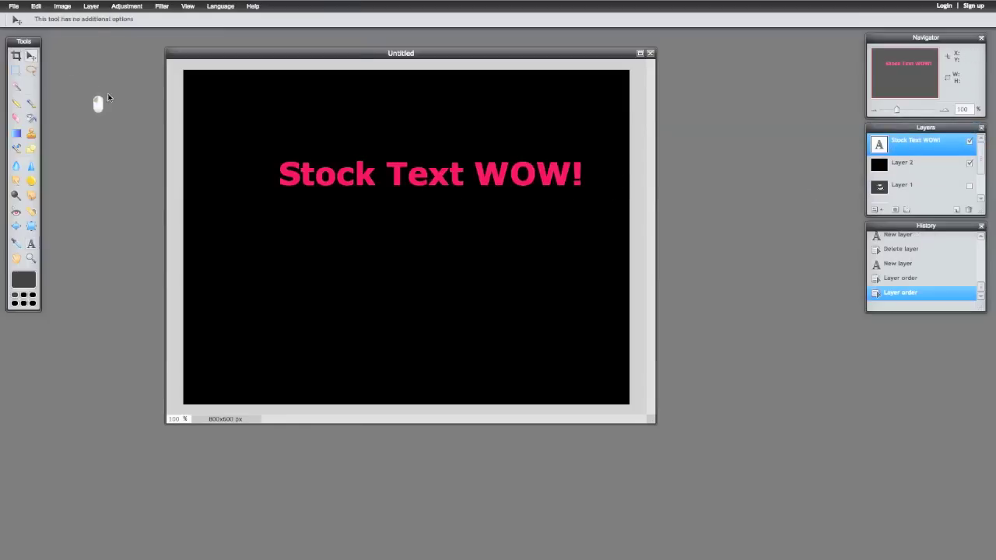
left_click_drag(425, 179, 387, 327)
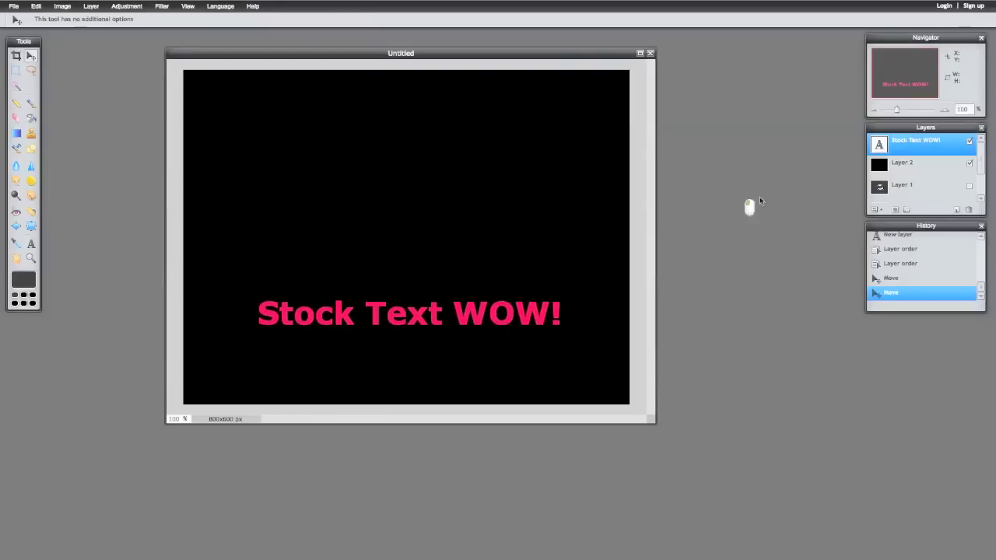
left_click(970, 186)
- Reorder Layer 1 and the text layer so Stock Text WOW! ends on top
left_click_drag(920, 190, 926, 162)
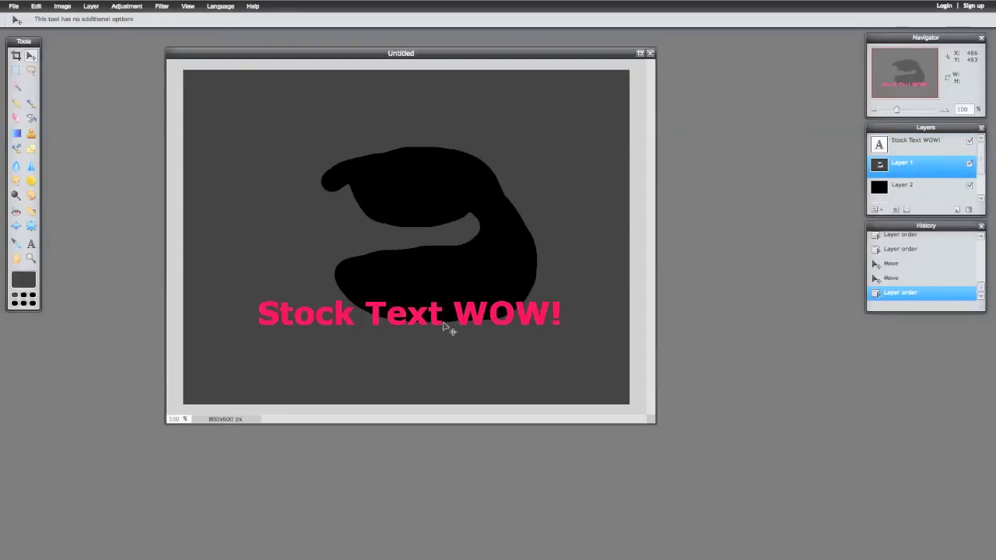
left_click_drag(927, 142, 918, 174)
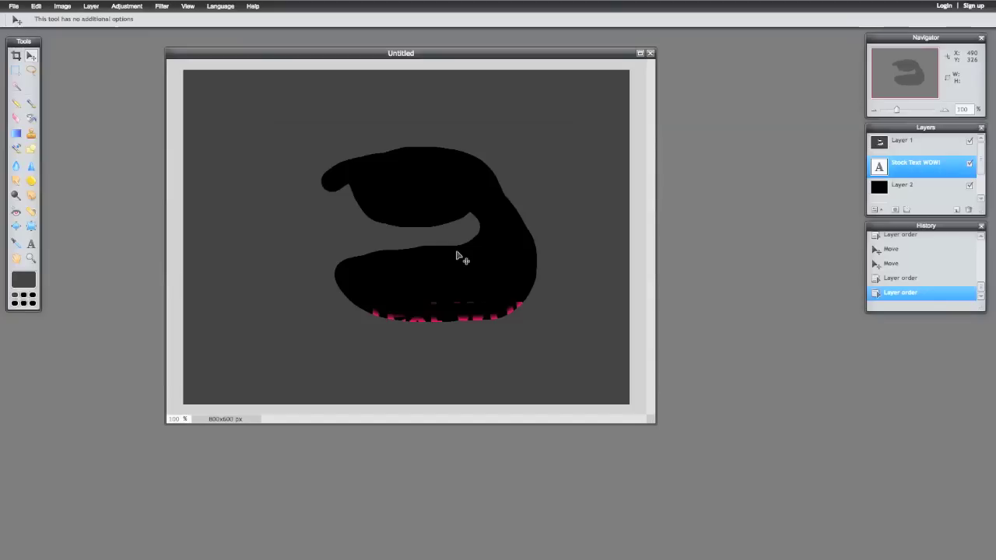
left_click(917, 140)
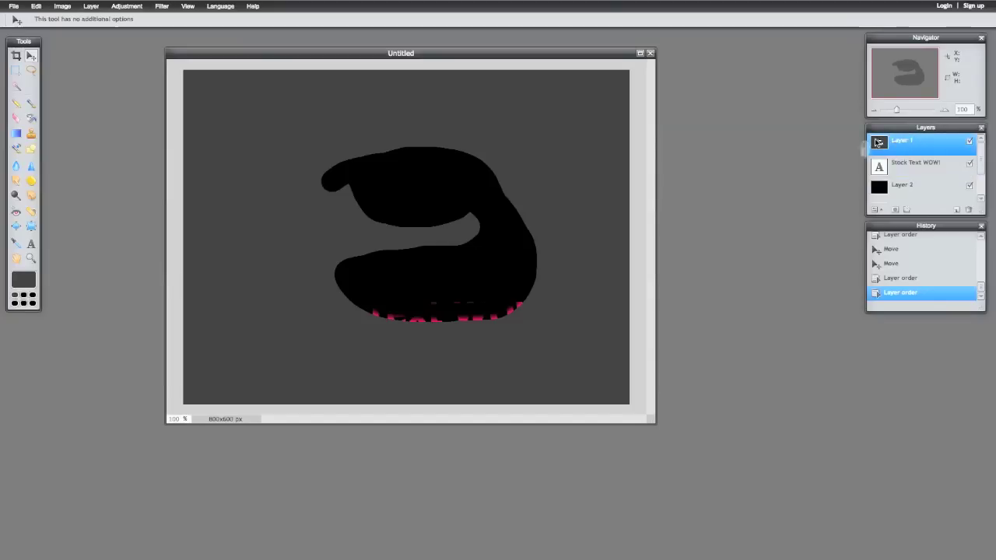
left_click(903, 169)
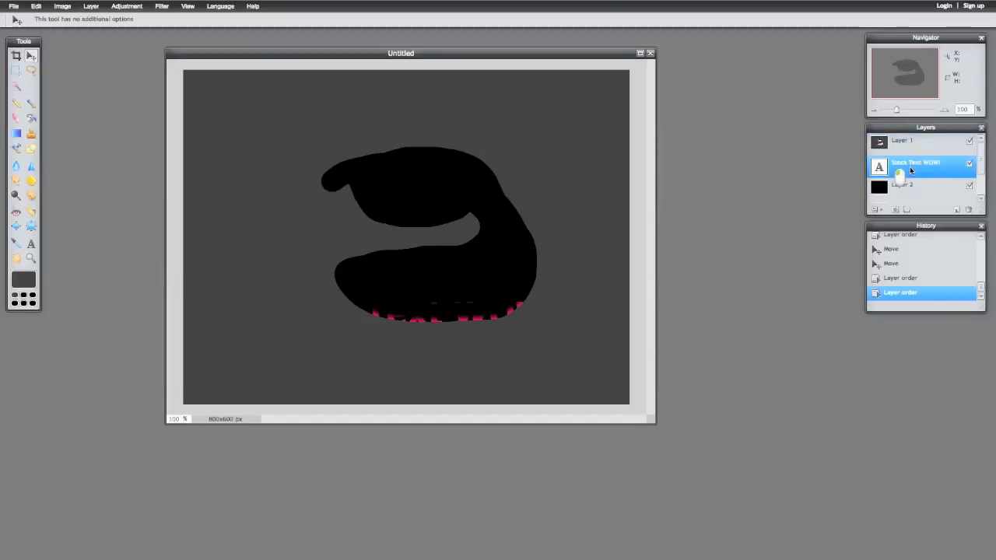
left_click_drag(894, 172, 923, 140)
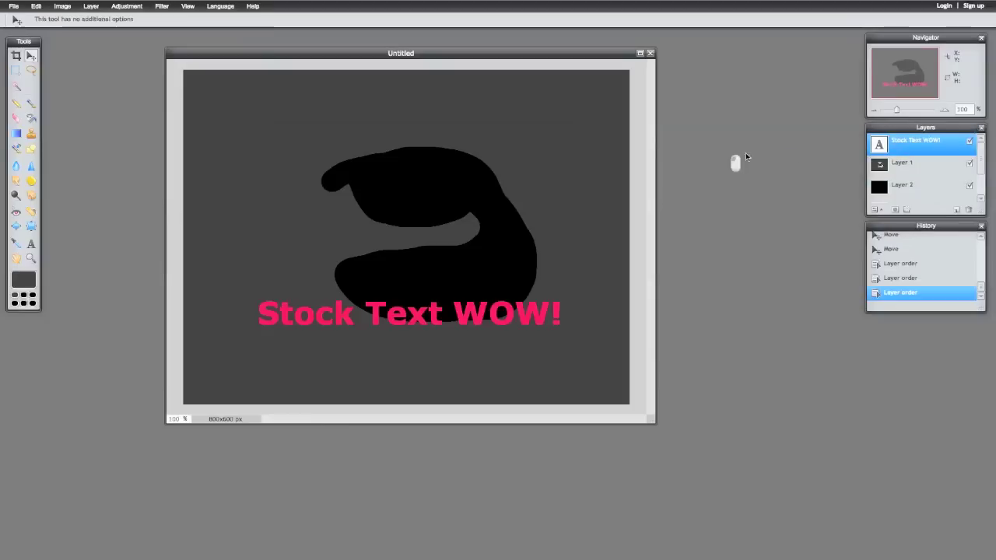
- Open and close the Filter menu without applying anything, and nudge the pink text
left_click(162, 6)
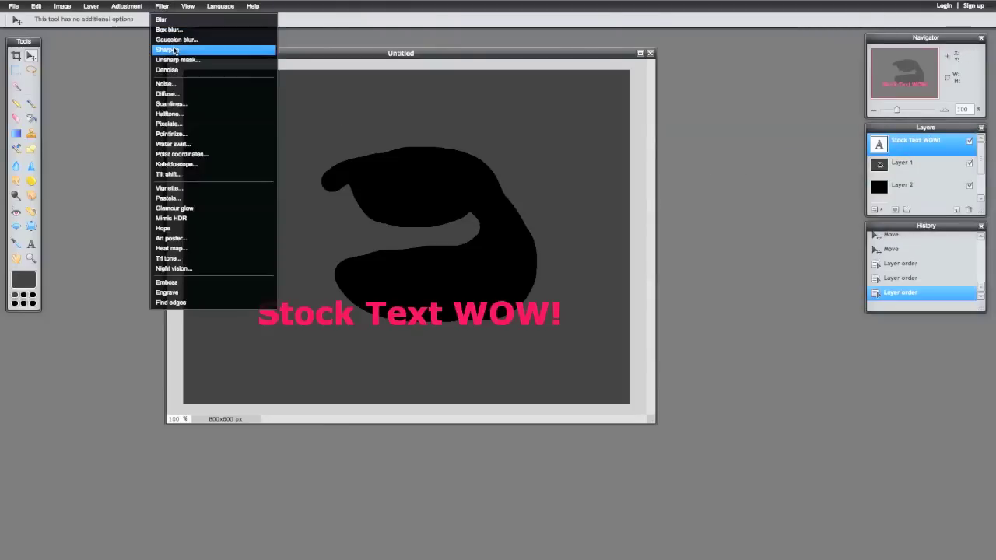
left_click(177, 40)
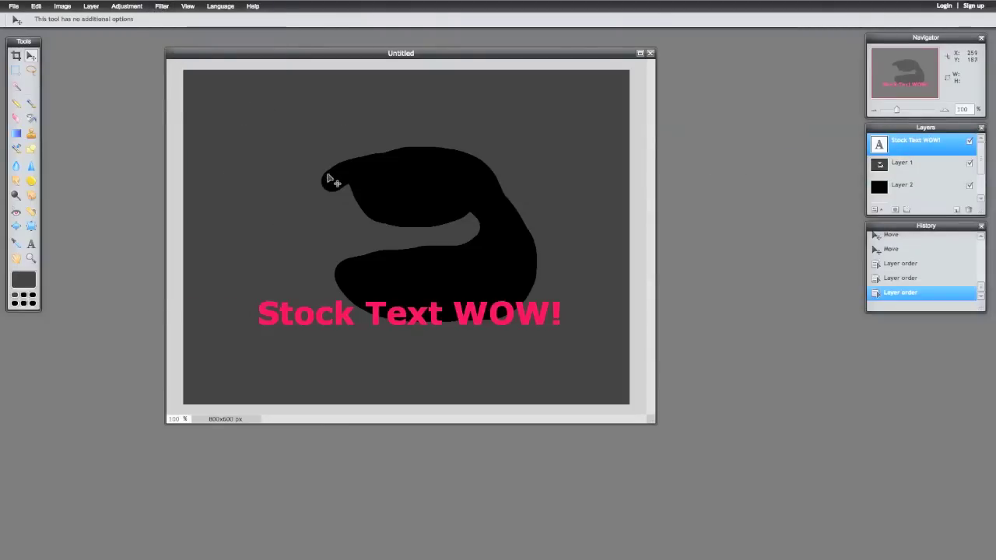
left_click_drag(242, 296, 240, 239)
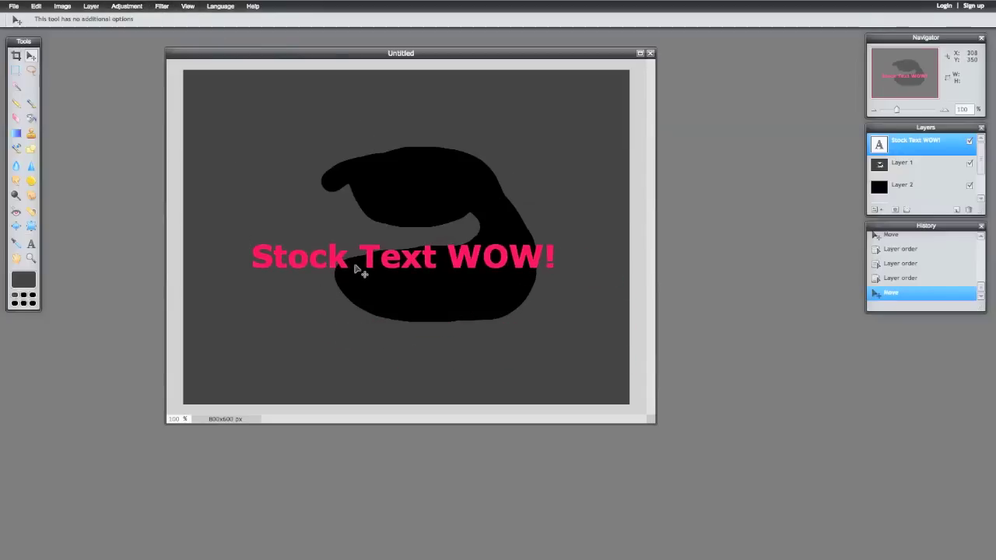
- Shift the pink text up and left across the blob's middle
left_click(158, 8)
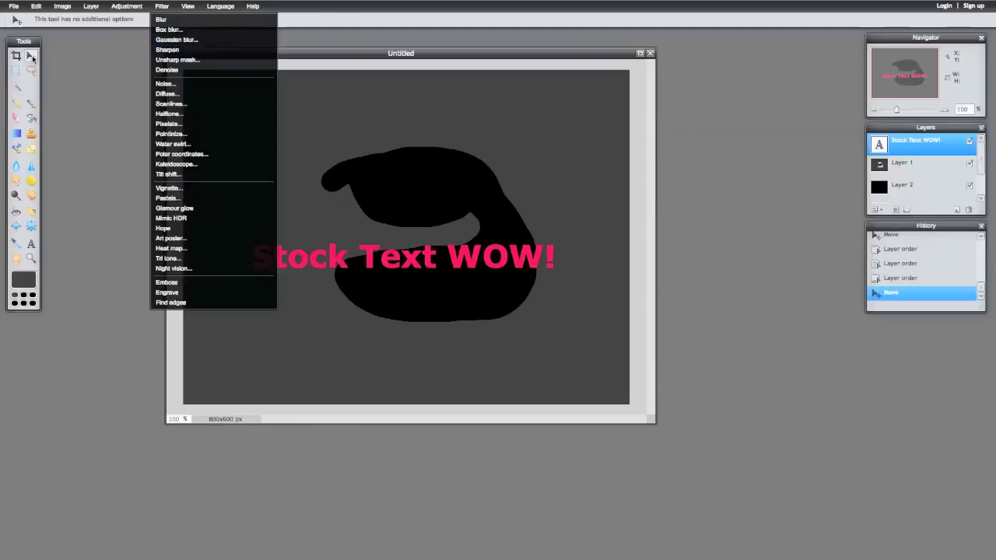
key("Escape")
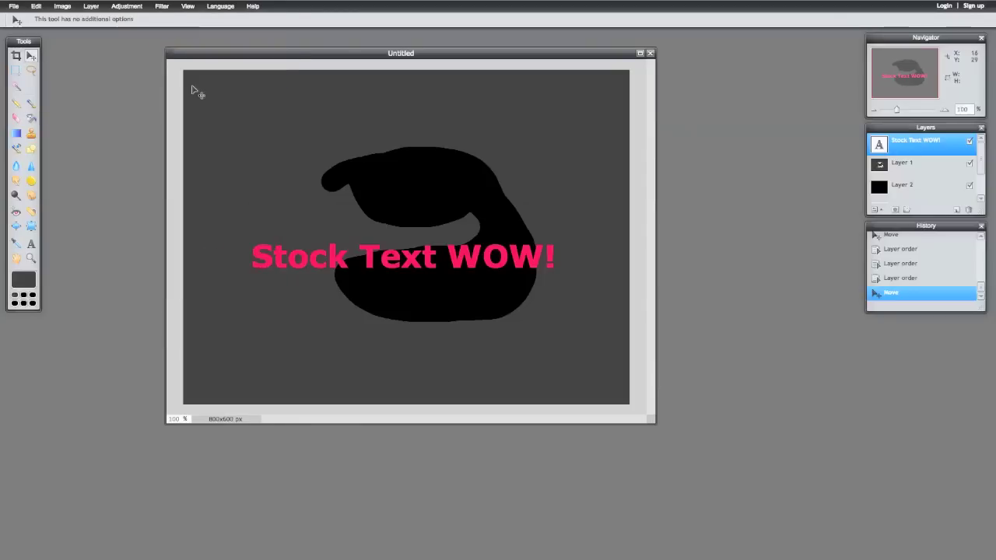
left_click(161, 7)
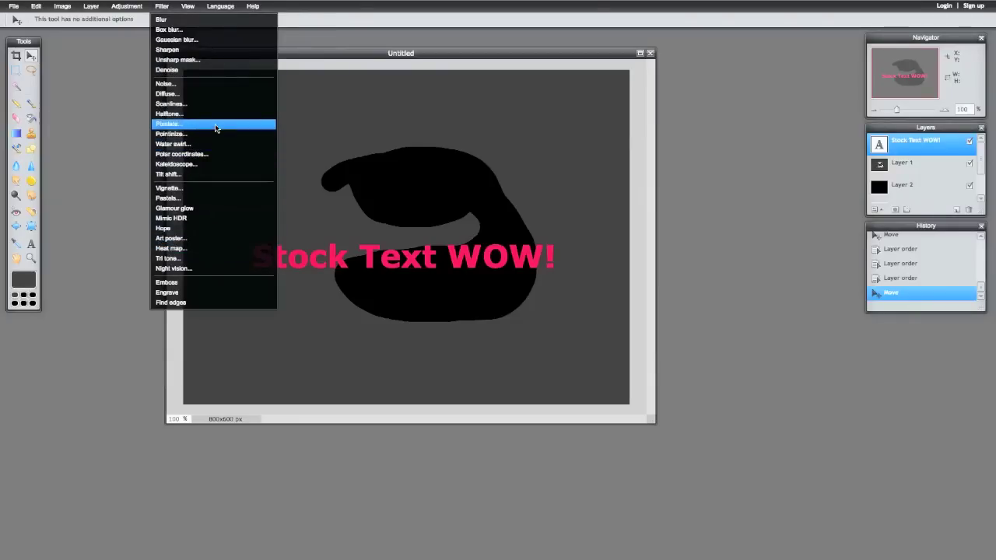
key("Escape")
left_click_drag(255, 246, 230, 233)
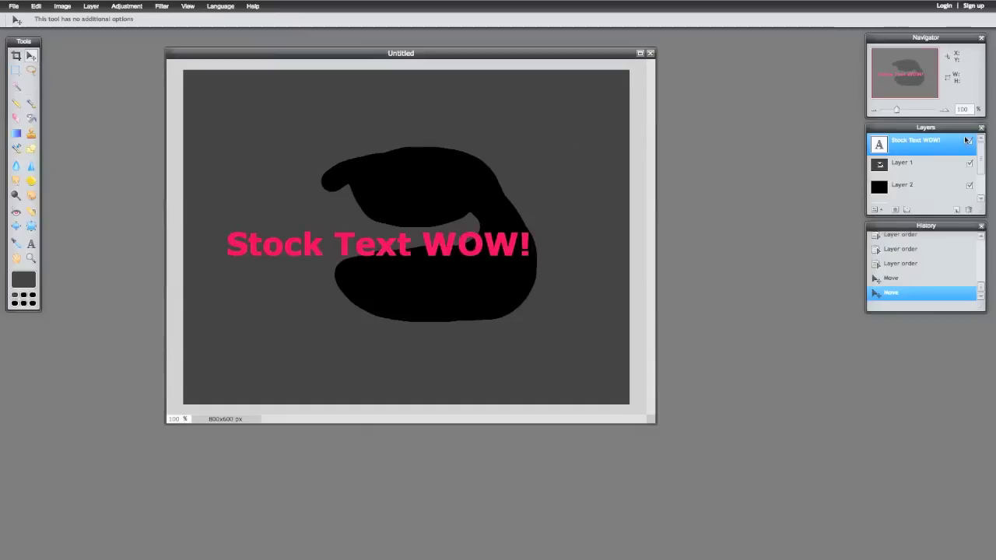
right_click(943, 144)
- Open the context menu of the Stock Text WOW! layer in the Layers panel
right_click(912, 150)
right_click(912, 150)
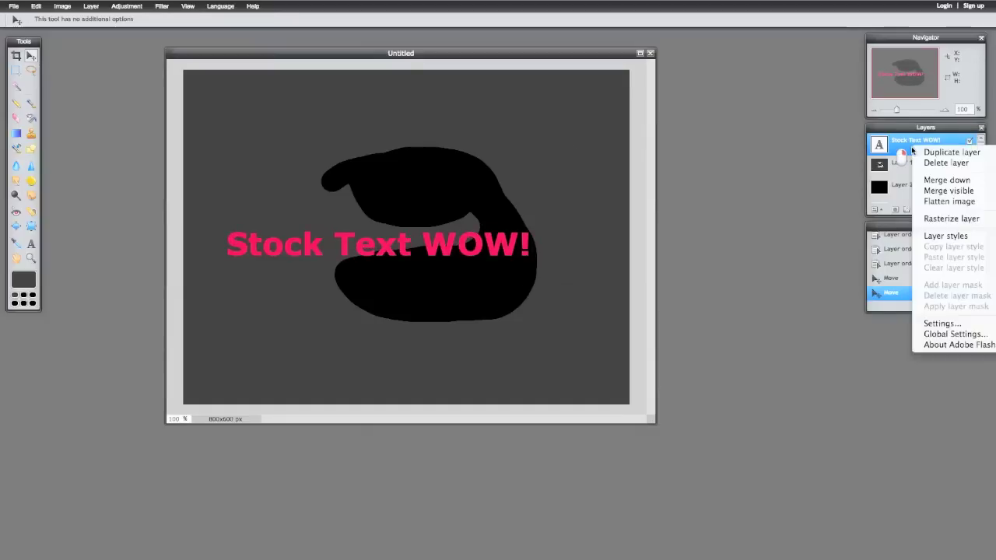
right_click(912, 150)
right_click(912, 151)
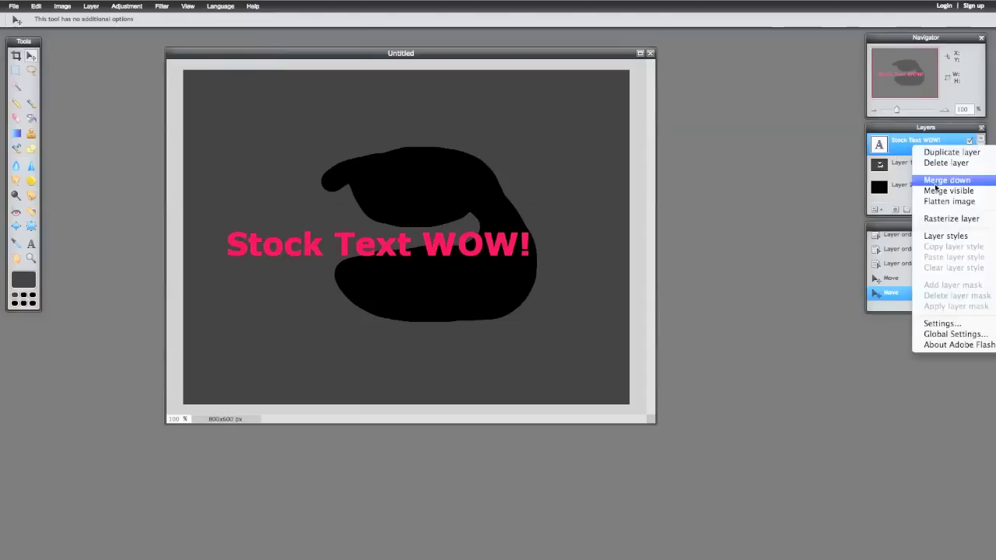